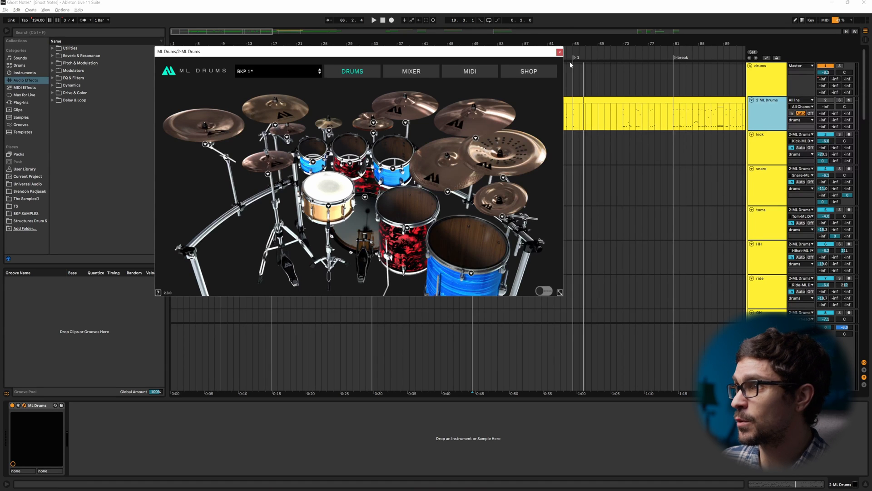
Step: Add an audio track below ML Drums that takes its input from 2-ML Drums on the Kick-ML Drums output
click(560, 52)
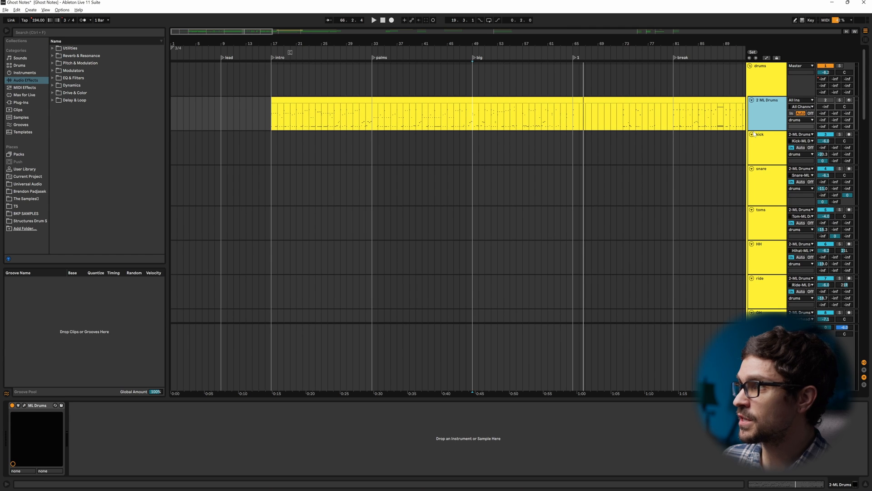
key(ctrl+t)
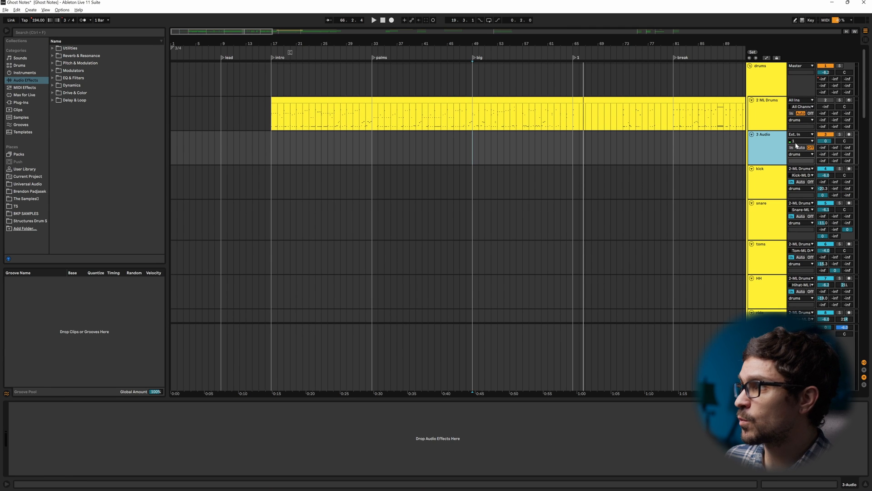
click(801, 134)
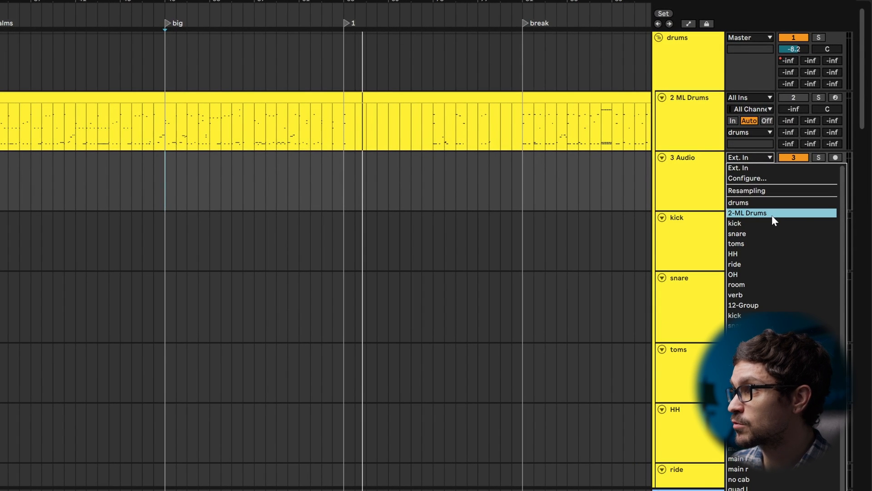
click(772, 214)
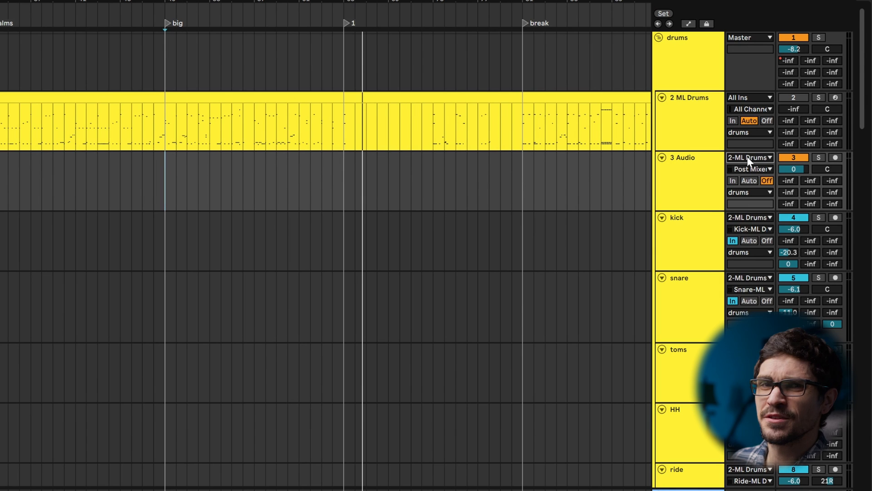
click(748, 168)
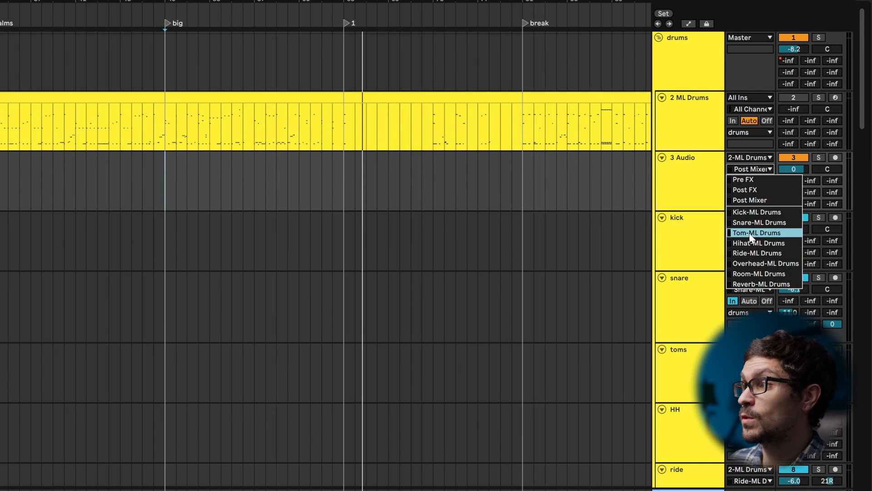
click(754, 214)
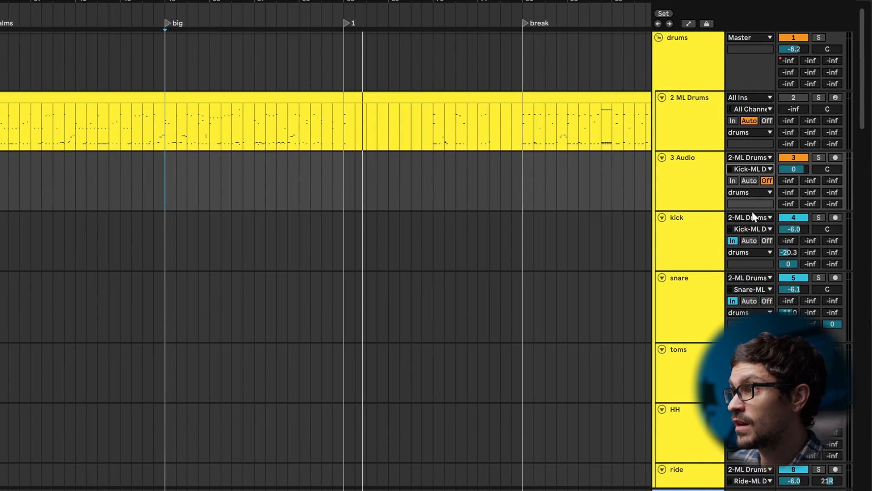
Step: Solo the new audio track and set its monitoring to In during playback to hear the routed kick
click(818, 158)
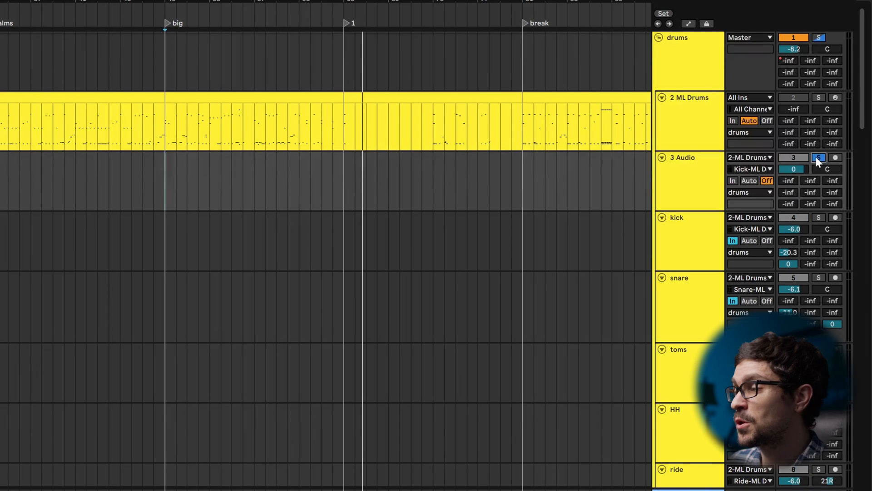
key(space)
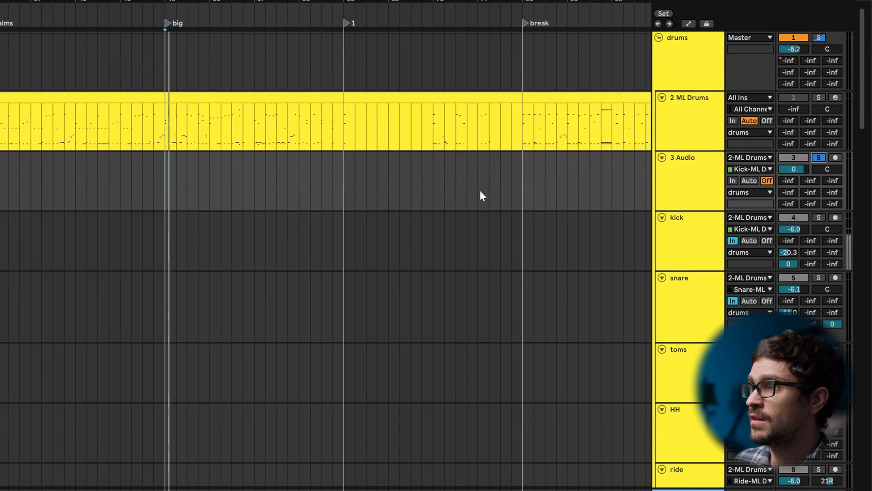
click(733, 182)
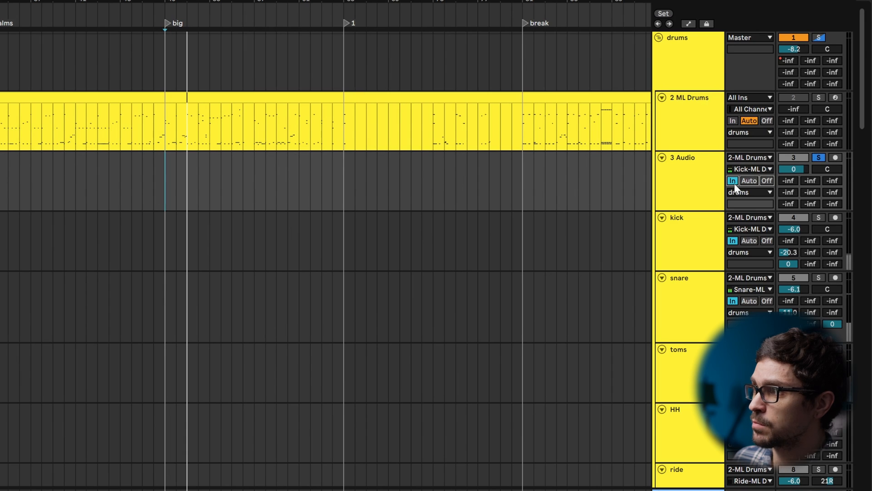
key(space)
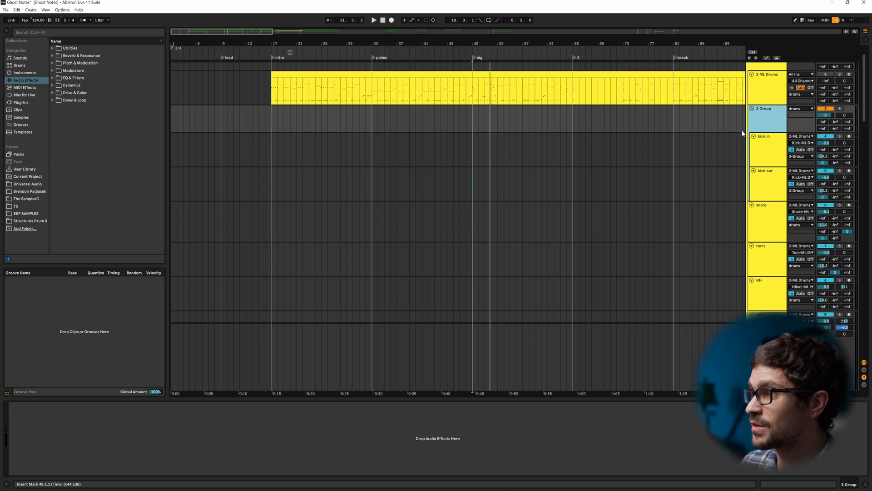
Step: Solo the kick group, inspect the effect chains on kick in and kick out, and audition kick in on its own
click(778, 134)
click(840, 108)
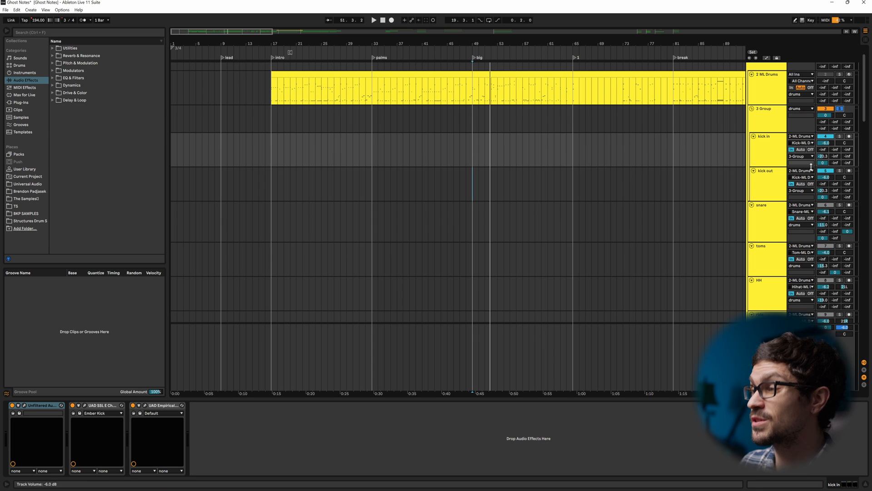
click(768, 185)
click(767, 160)
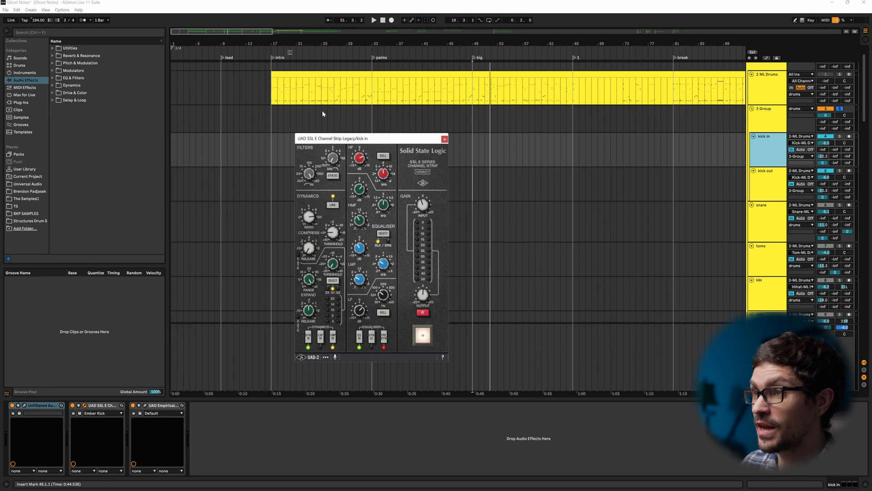
click(840, 136)
key(space)
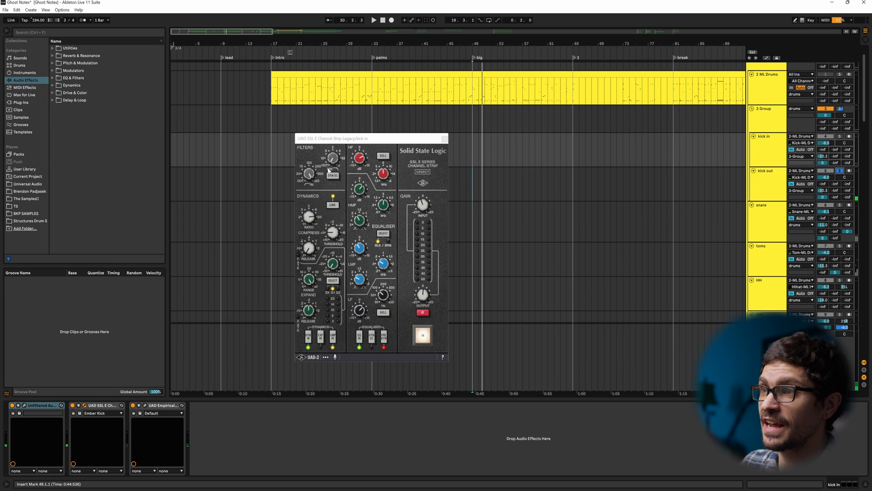
Step: Play the kick out track's processing, switch the solo to kick in, and solo the whole kick group to hear both together
click(770, 190)
key(space)
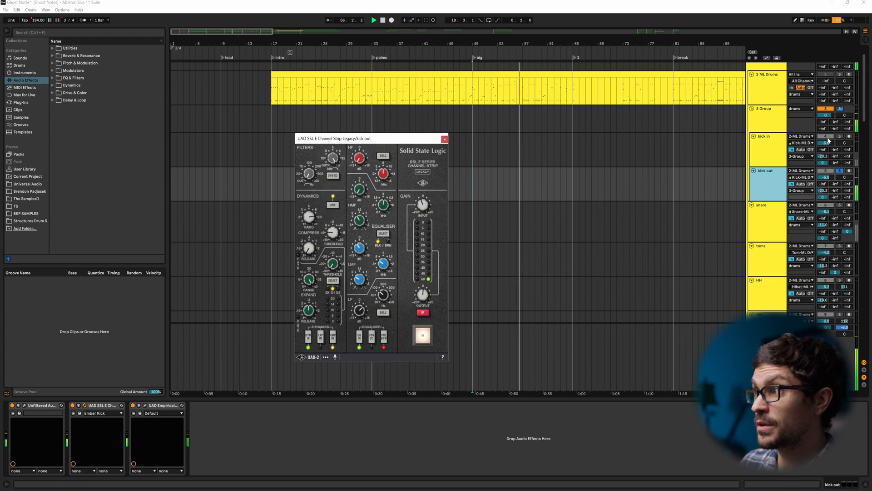
click(840, 137)
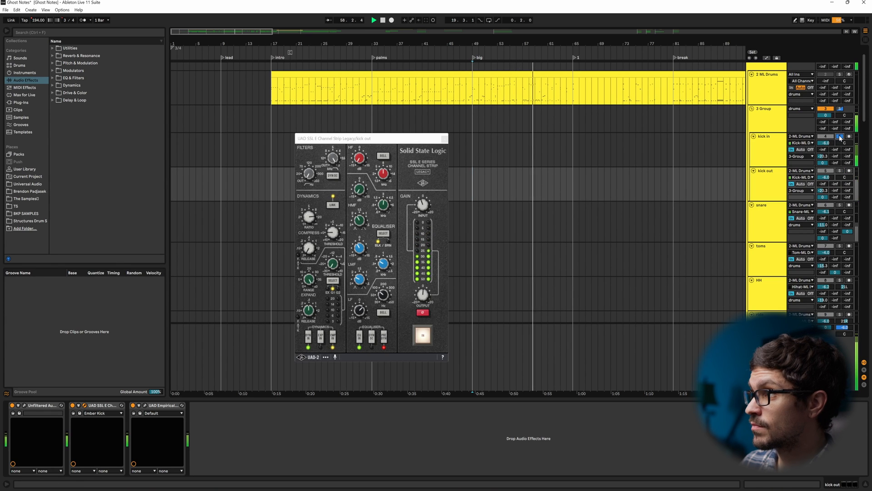
click(840, 109)
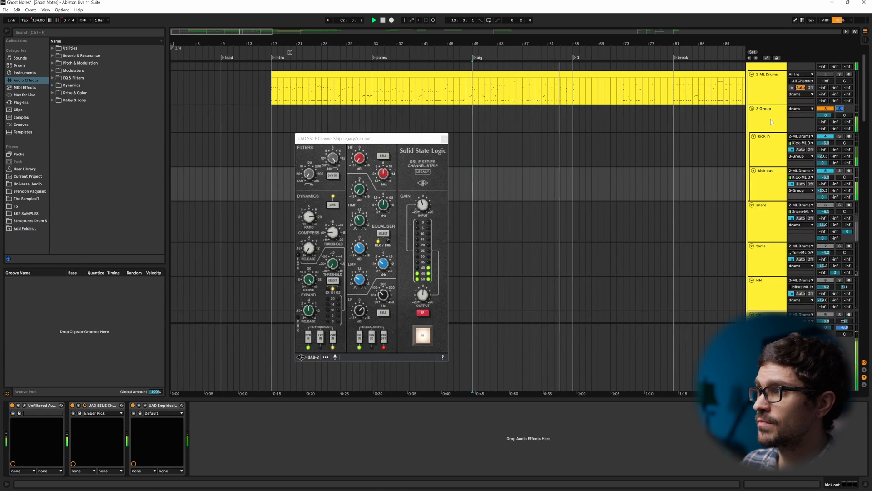
click(770, 120)
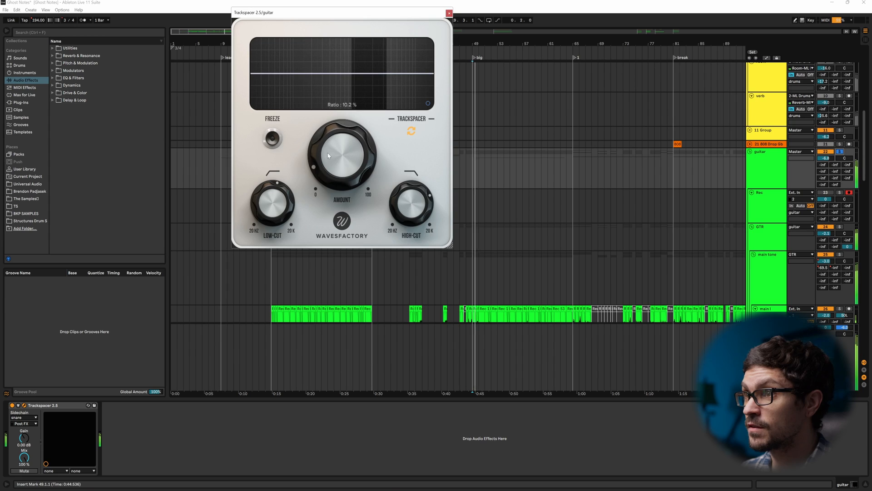
Step: Raise the Trackspacer amount on the guitar group
drag(329, 155, 348, 73)
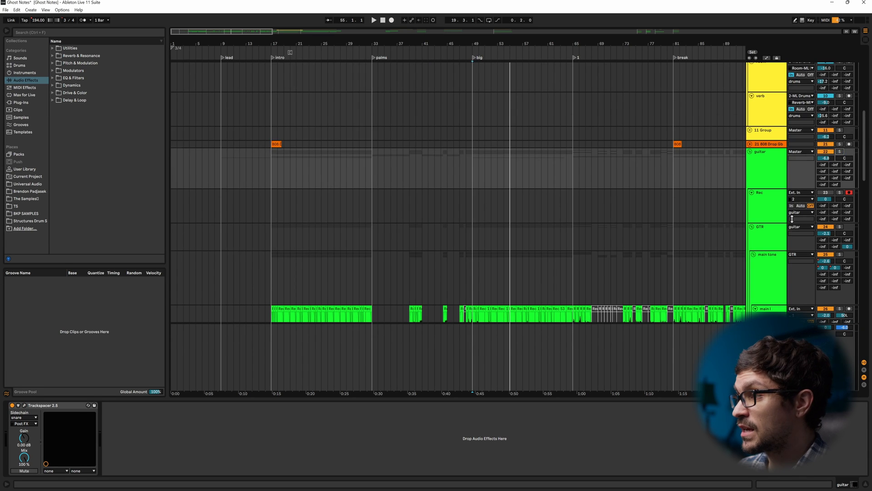
Step: Audition the two Bass tracks of the Low End group one after the other in solo from the big marker
scroll(791, 219, down, 15)
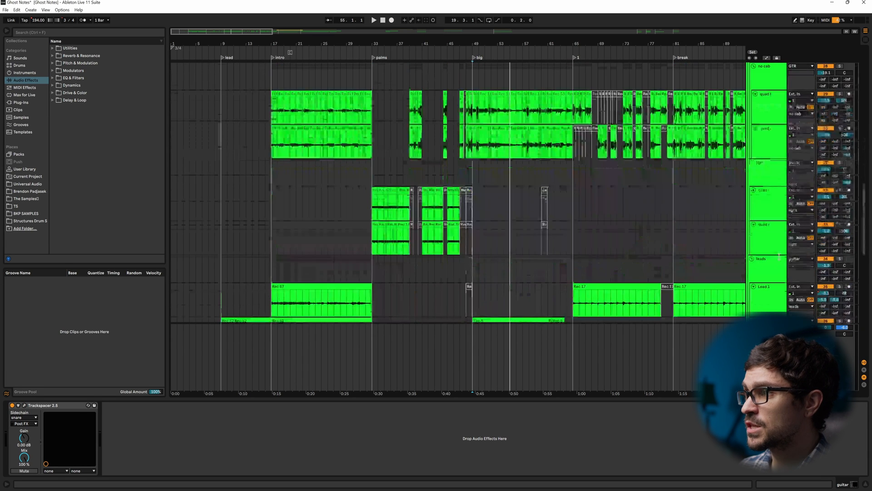
click(764, 287)
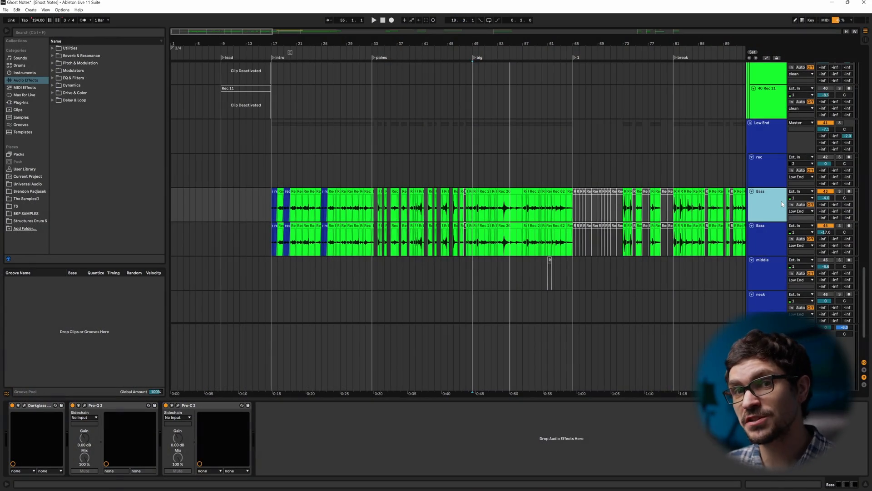
click(839, 192)
key(space)
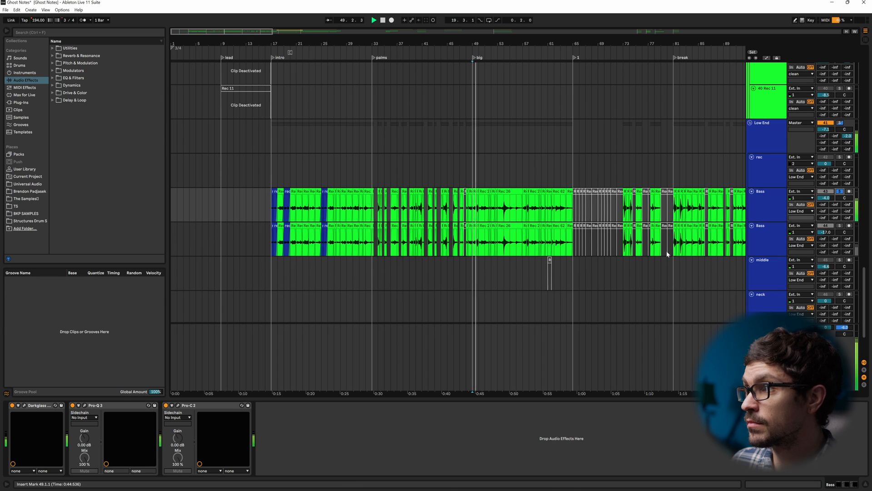
click(840, 226)
key(space)
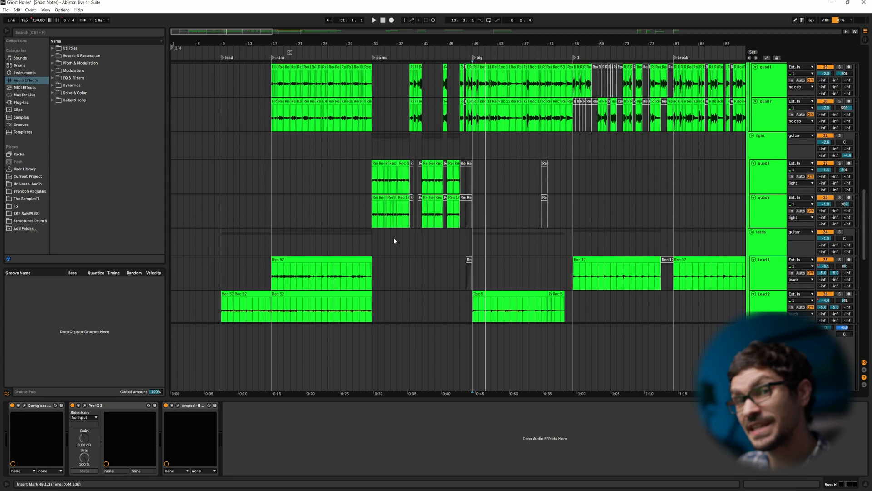
Step: Inspect the effect chains on the leads and clean guitar groups
click(791, 244)
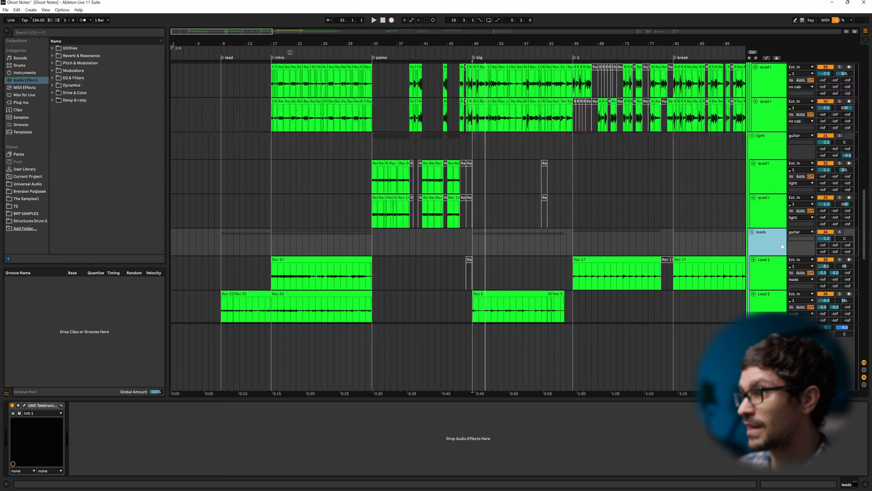
scroll(781, 246, down, 1)
scroll(759, 272, down, 2)
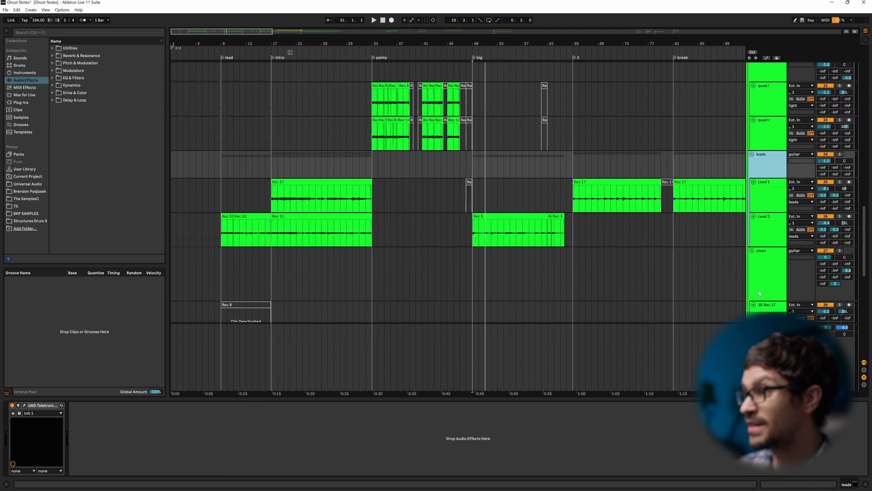
click(771, 261)
scroll(772, 264, down, 3)
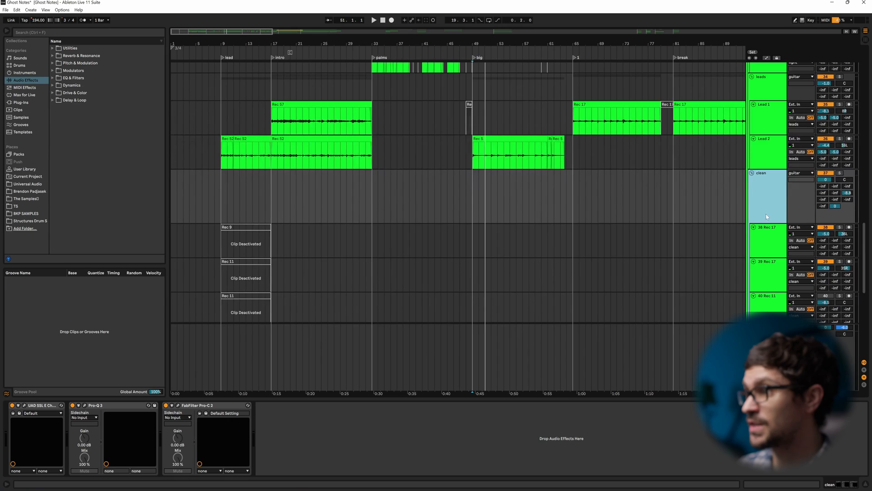
scroll(767, 217, down, 1)
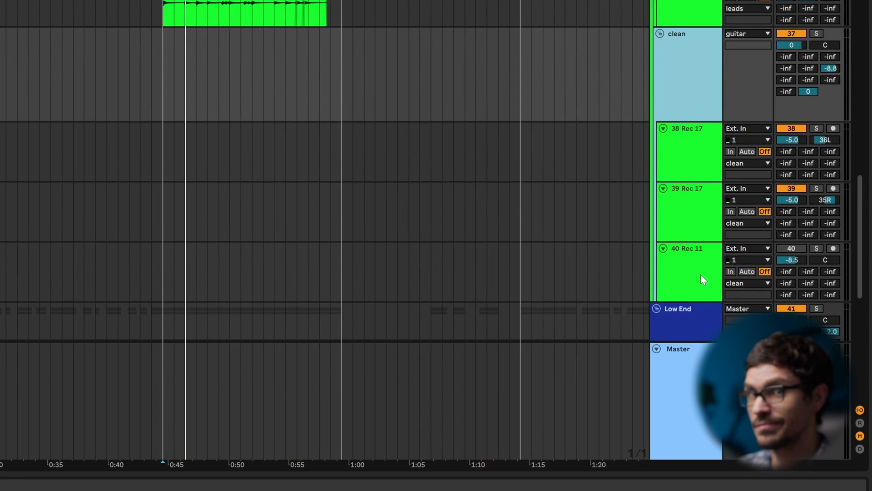
Step: Inspect the light guitar group's effect chain and play the song from the palms marker
scroll(801, 243, up, 2)
scroll(740, 197, up, 4)
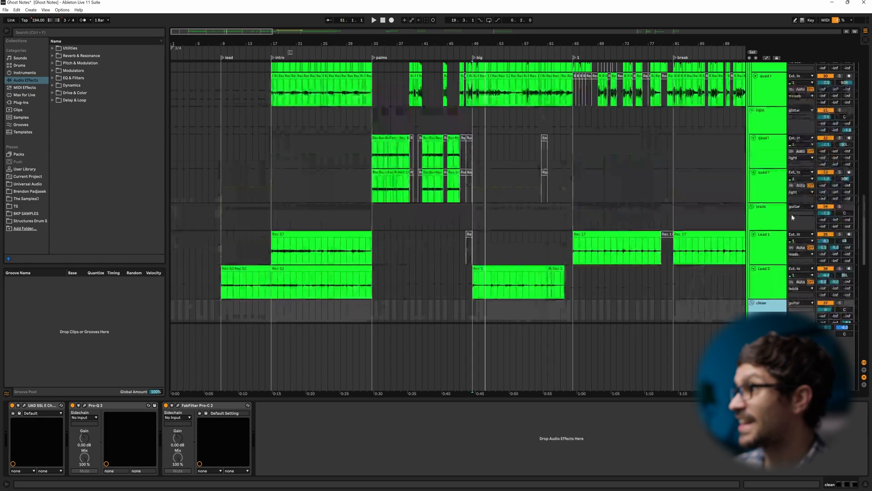
click(764, 122)
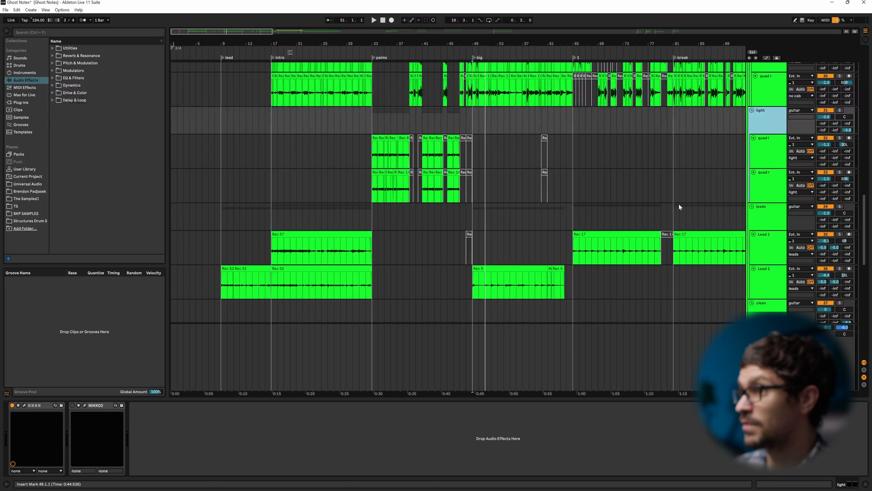
click(376, 117)
scroll(591, 205, up, 3)
key(space)
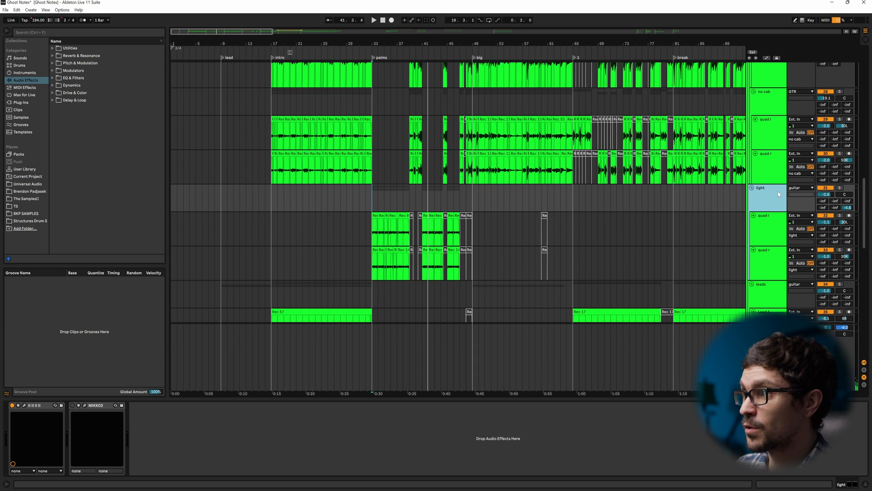
Step: Inspect the no cab guitar group's effect chain and play the song from the big marker
scroll(778, 198, up, 2)
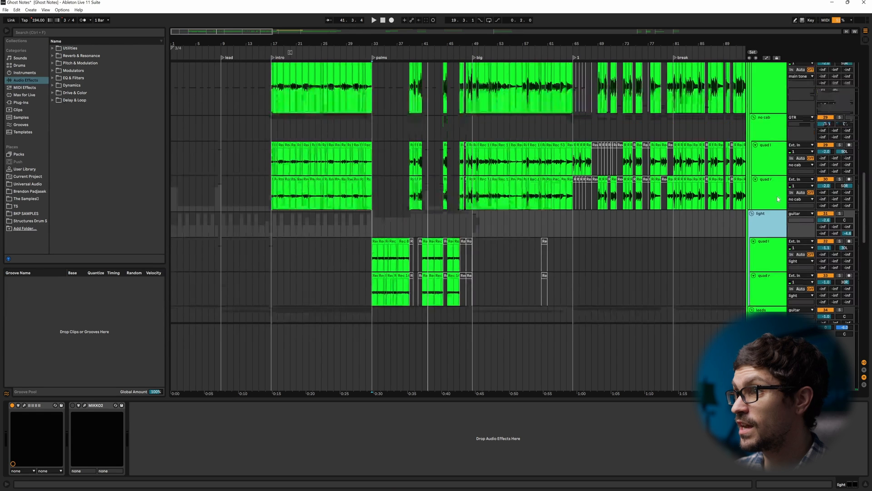
click(764, 158)
scroll(763, 161, up, 5)
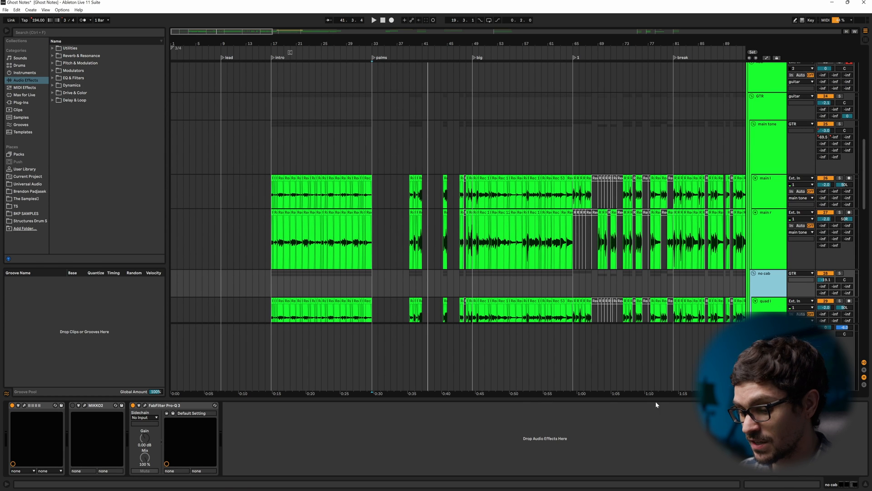
click(475, 277)
key(space)
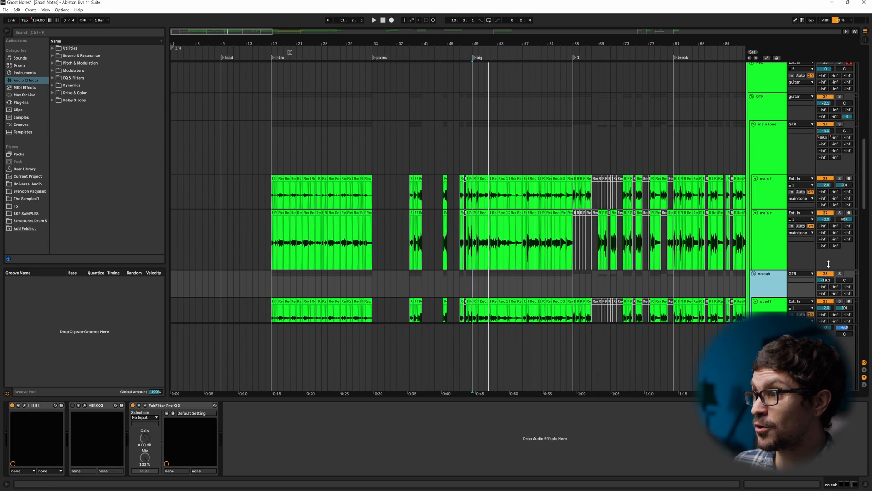
Step: Review the tracks of the main tone and no cab groups and inspect the main tone group's effect chain
scroll(768, 195, down, 3)
scroll(764, 184, up, 1)
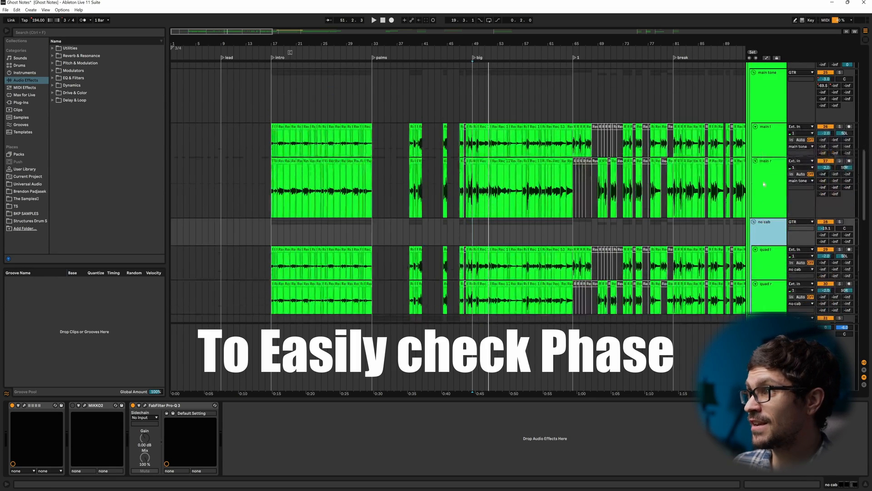
scroll(764, 136, up, 1)
click(764, 116)
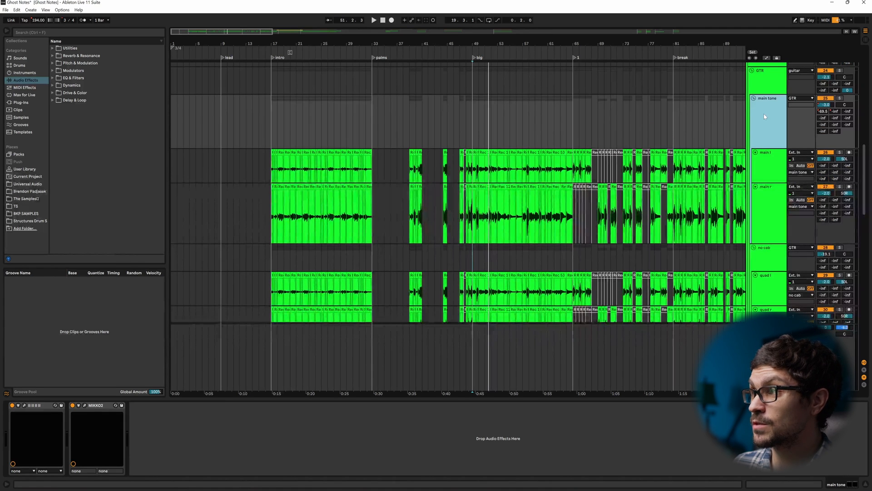
scroll(761, 119, up, 1)
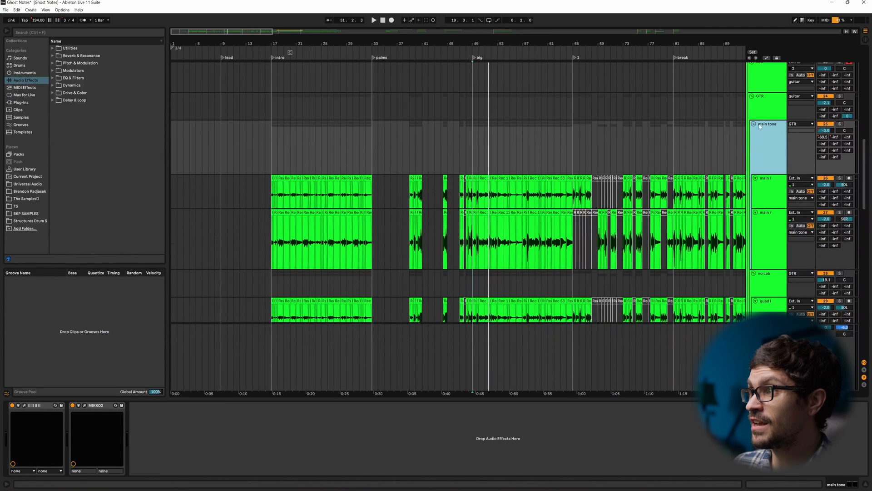
Step: Inspect the effect chains on the no cab and GTR groups
click(768, 291)
click(761, 100)
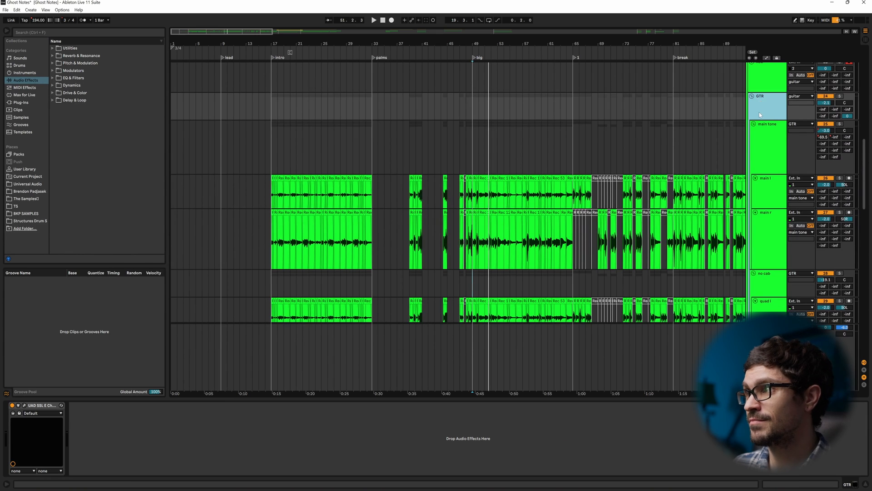
scroll(759, 112, up, 1)
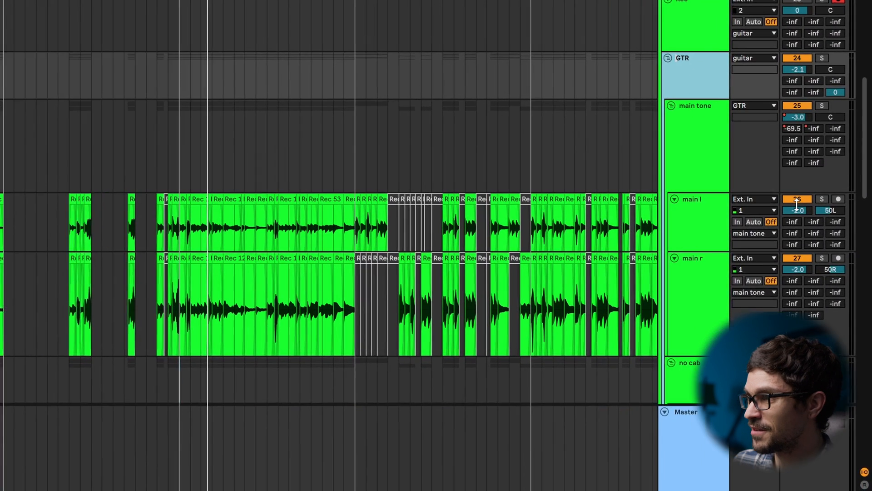
text(RELAL)
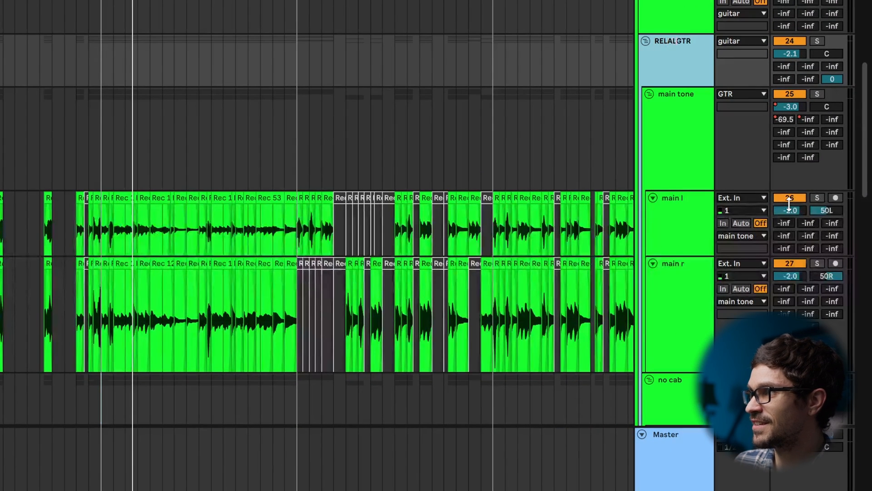
key(BackSpace)
key(BackSpace)
key(BackSpace)
key(BackSpace)
key(BackSpace)
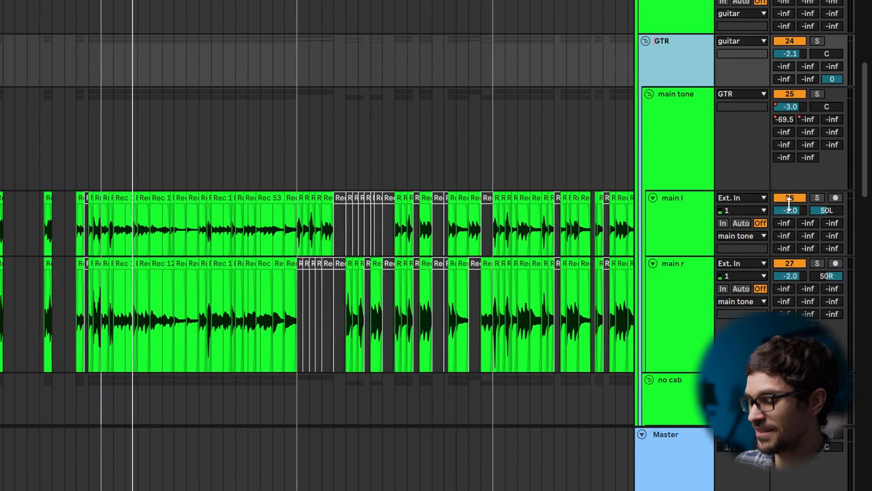
Step: Rename the GTR group as MEAL GTR
text(MEAL)
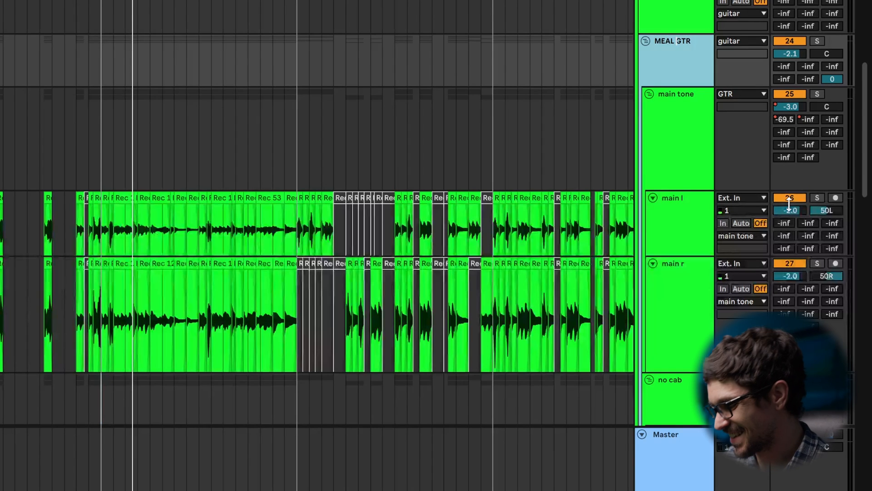
key(Return)
scroll(726, 140, up, 2)
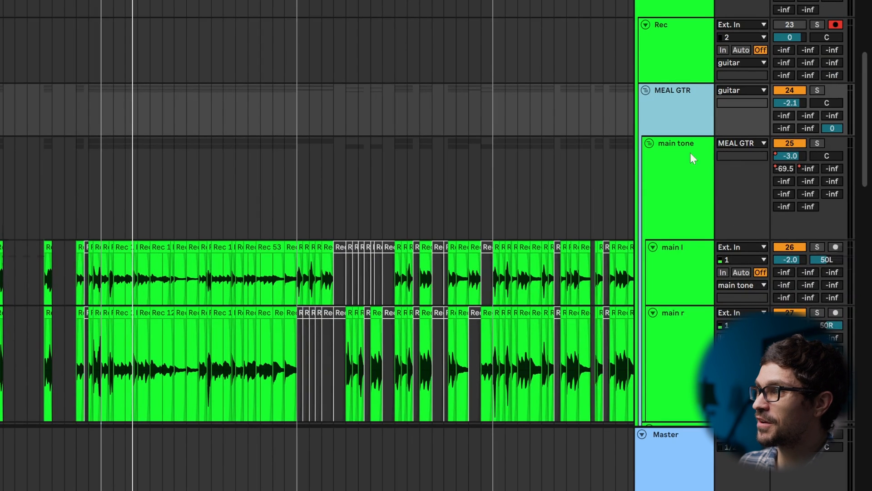
Step: Inspect the amp and pedals of the STL Tonality plugin on the main l track
scroll(674, 166, down, 2)
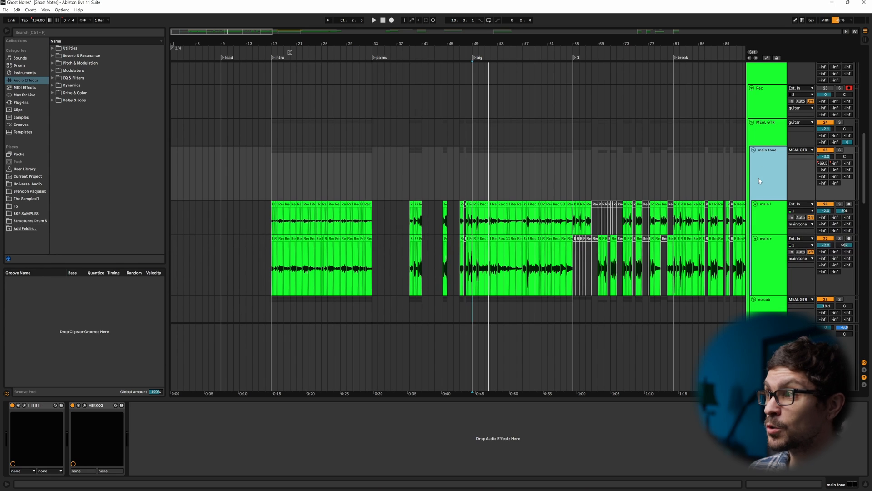
click(766, 205)
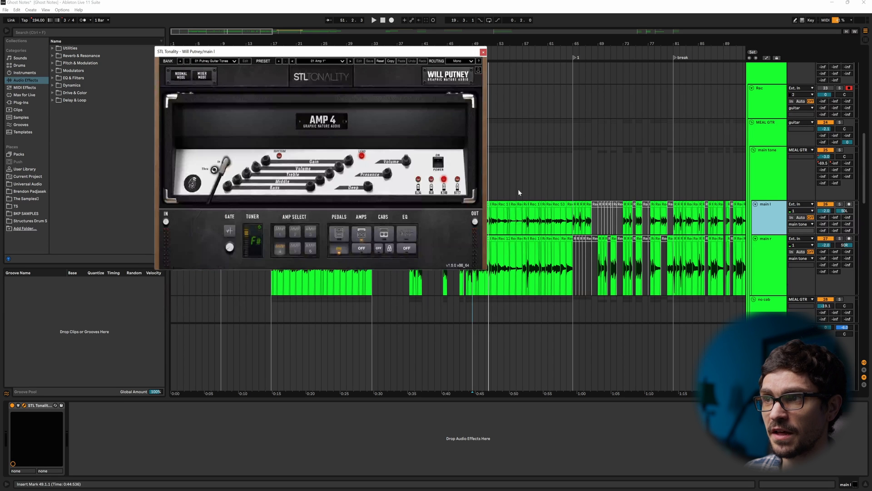
click(337, 235)
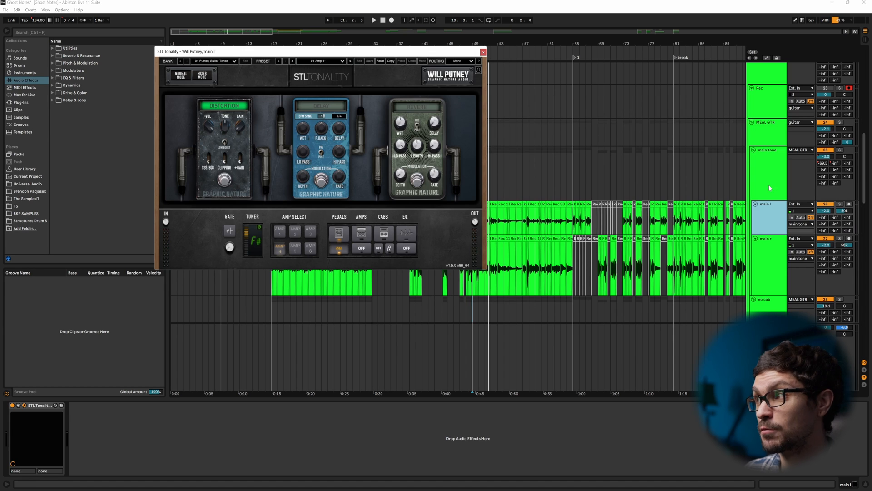
Step: Inspect the OTTOAUDIO amp plugin on the main tone group and close its window
click(791, 181)
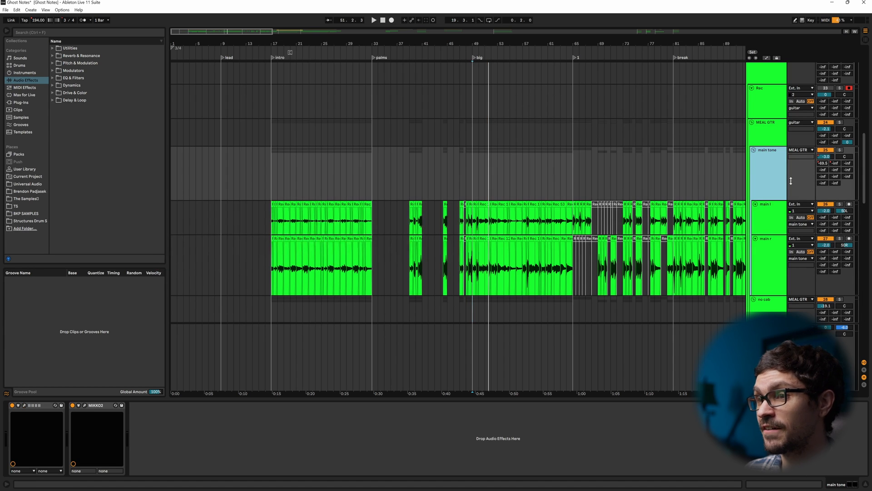
click(25, 405)
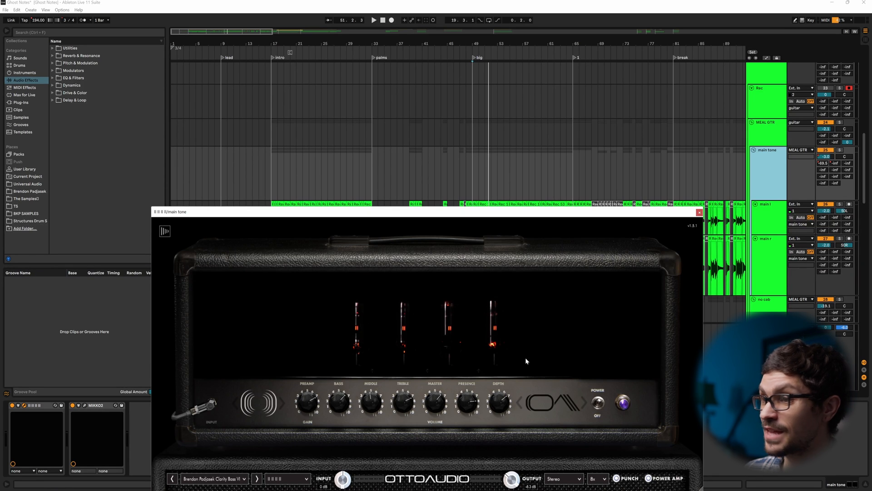
click(699, 212)
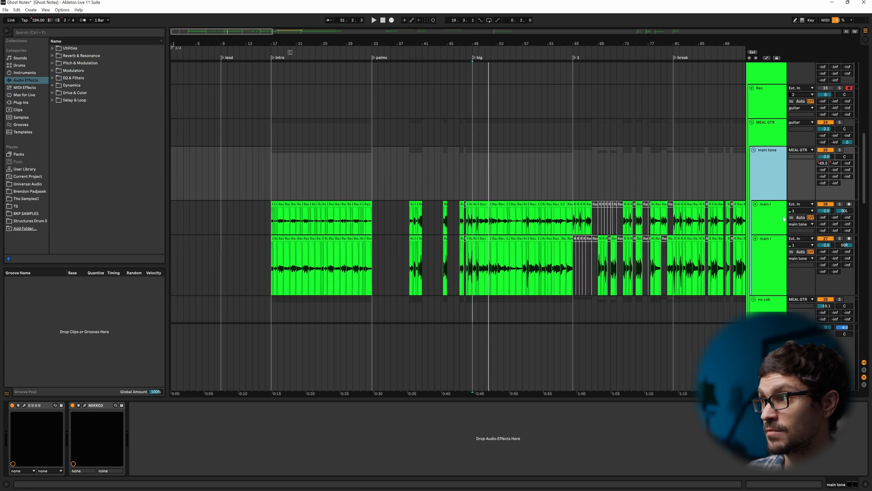
Step: Compare the effect chains of the main l and main r tracks with those of the main tone and MEAL GTR groups
click(767, 218)
click(772, 282)
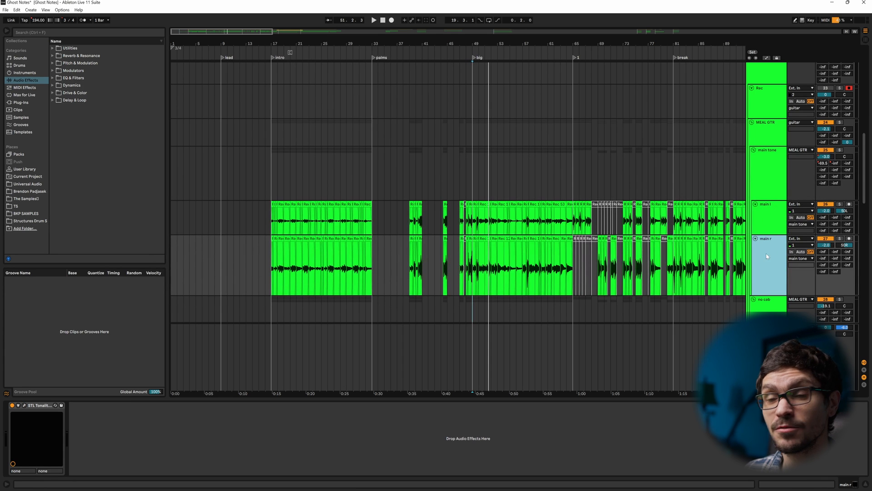
click(765, 183)
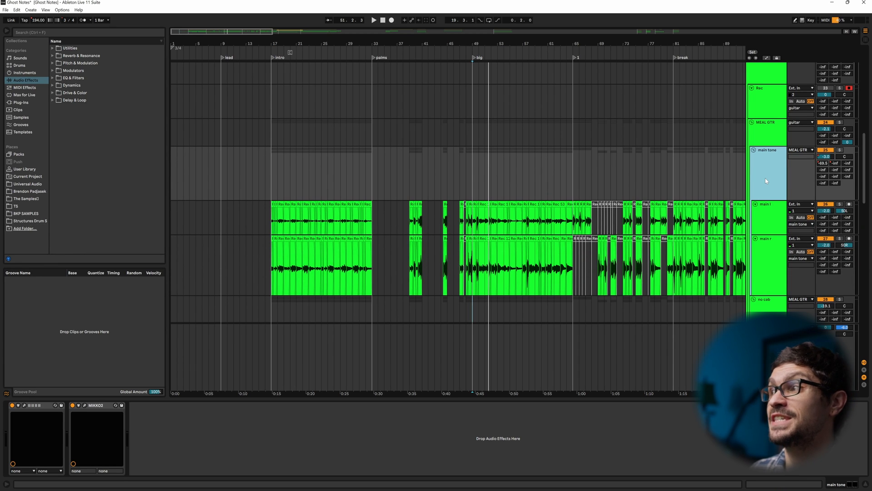
click(758, 143)
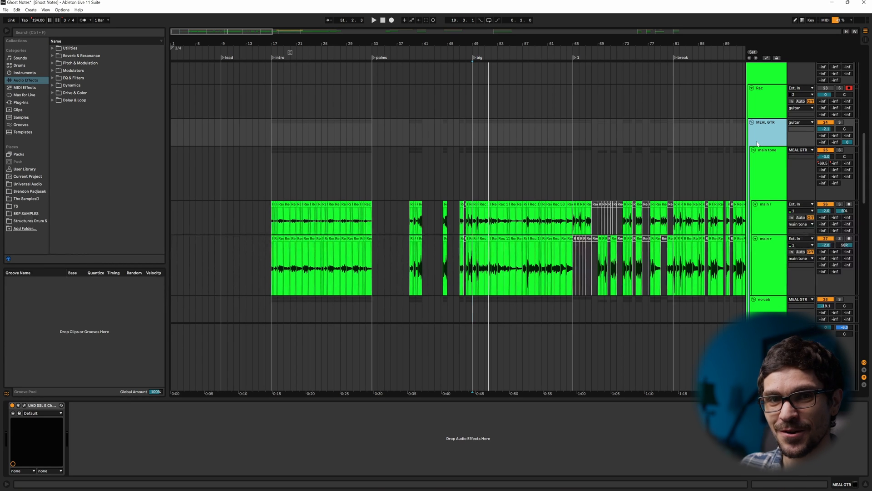
click(766, 169)
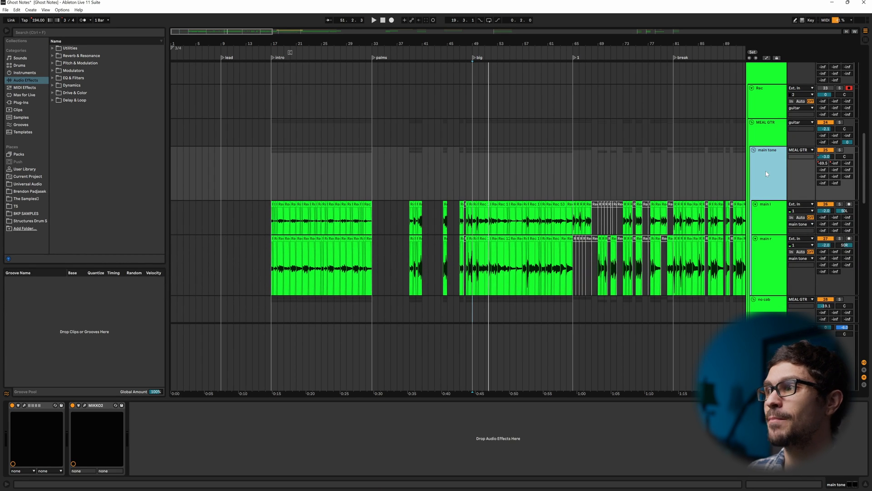
Step: Inspect the MIKKO2 cabinet plugin on the main tone group and close its window
click(36, 405)
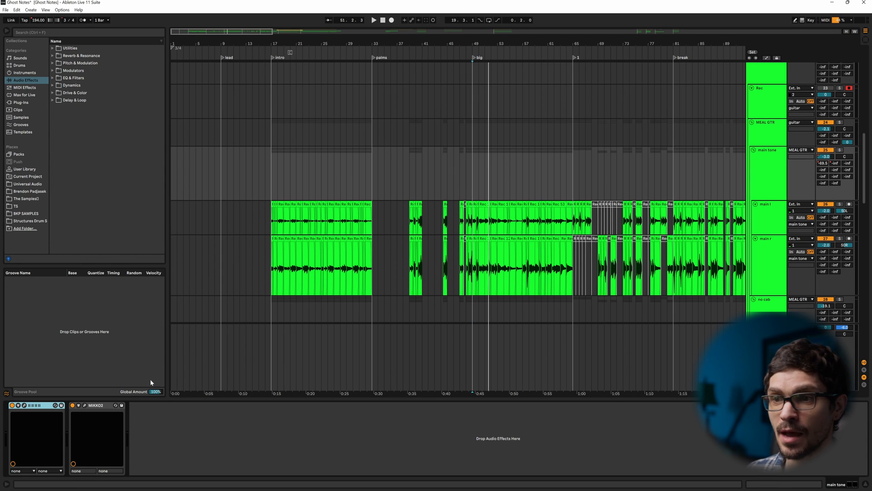
click(84, 405)
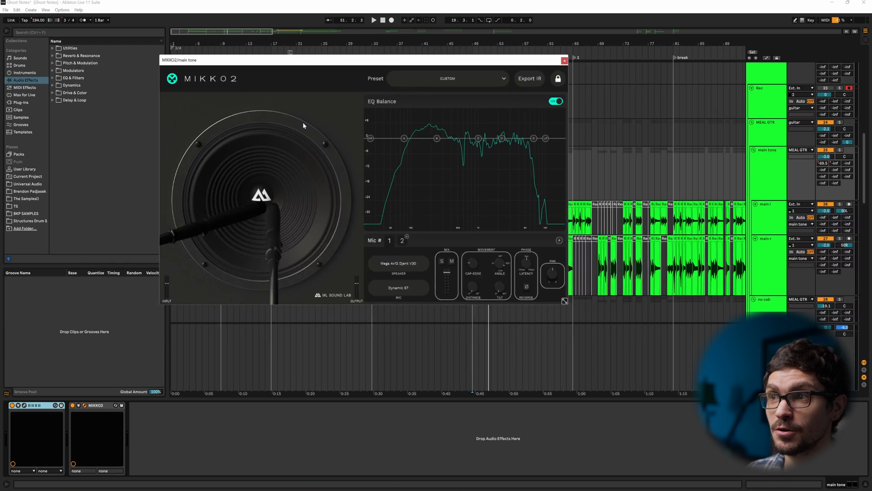
mouse_move(459, 206)
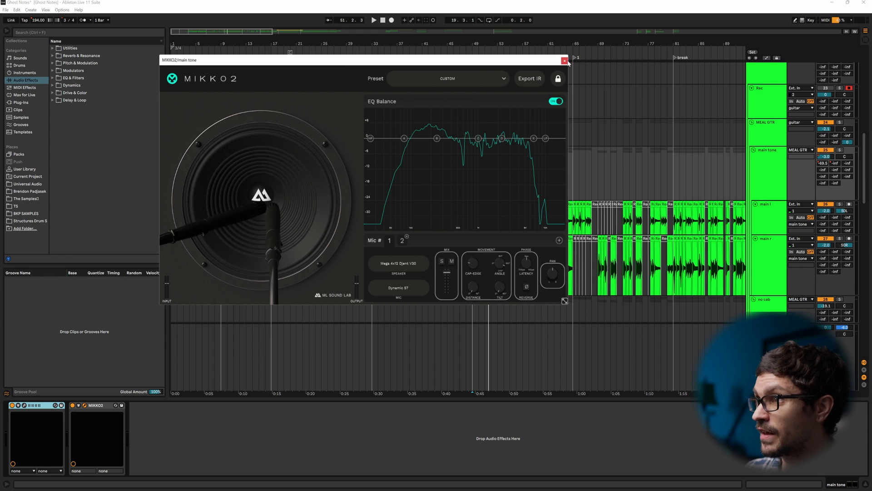
click(565, 61)
Step: Collapse the MEAL GTR group in the arrangement
scroll(771, 265, down, 2)
click(767, 110)
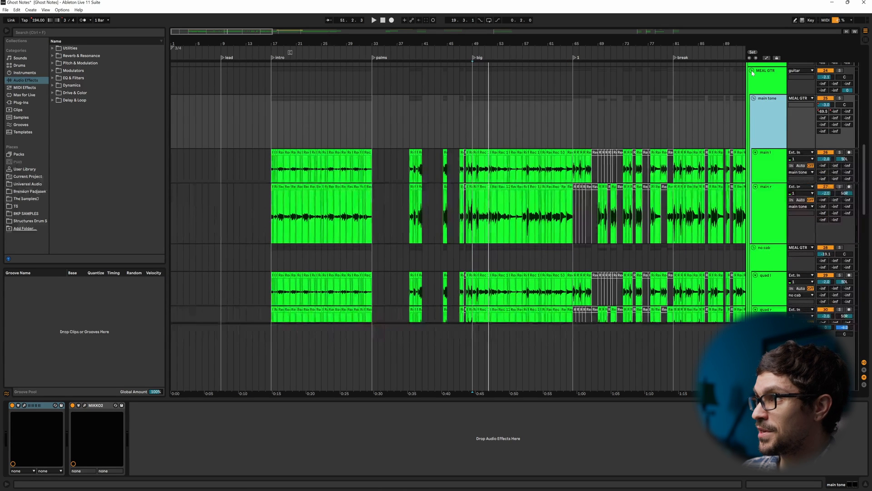
click(752, 71)
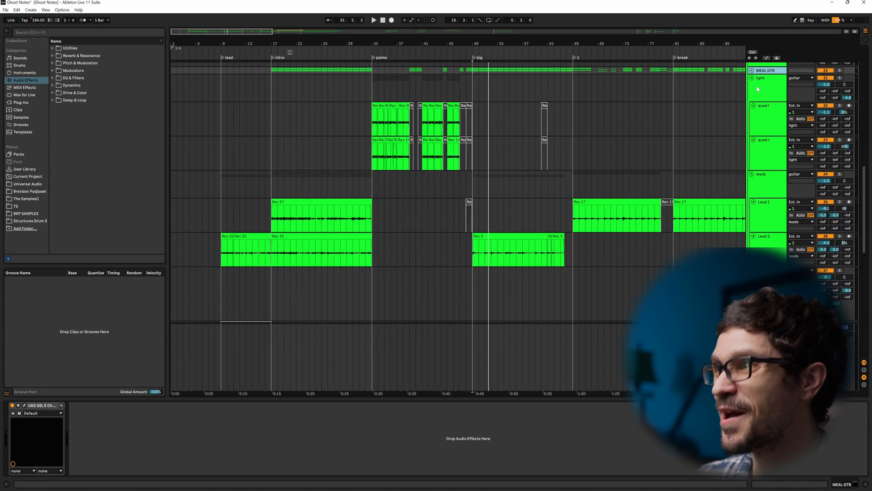
Step: Inspect the light guitar group's effect chain, then solo the group and play it from the palms marker
click(758, 85)
key(space)
key(space)
click(378, 85)
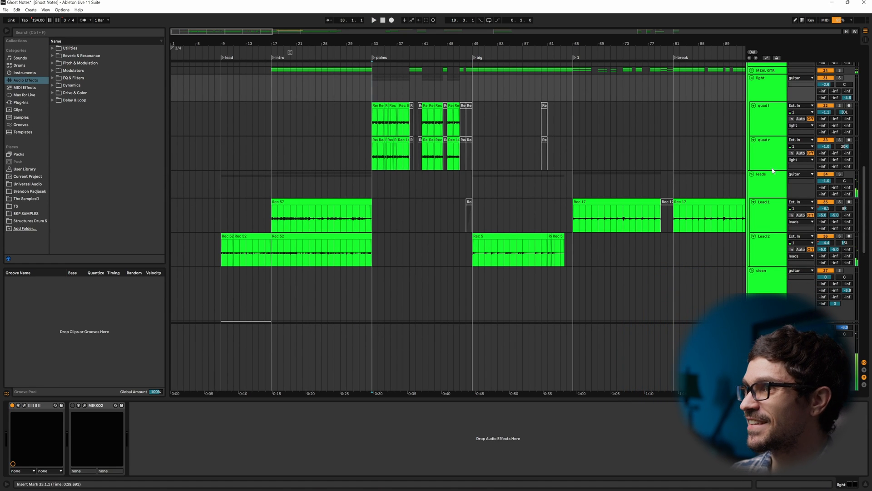
key(space)
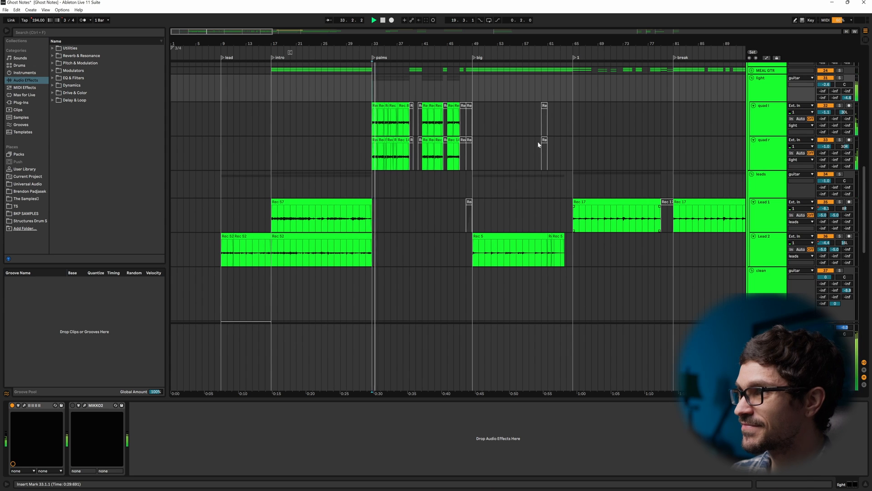
key(space)
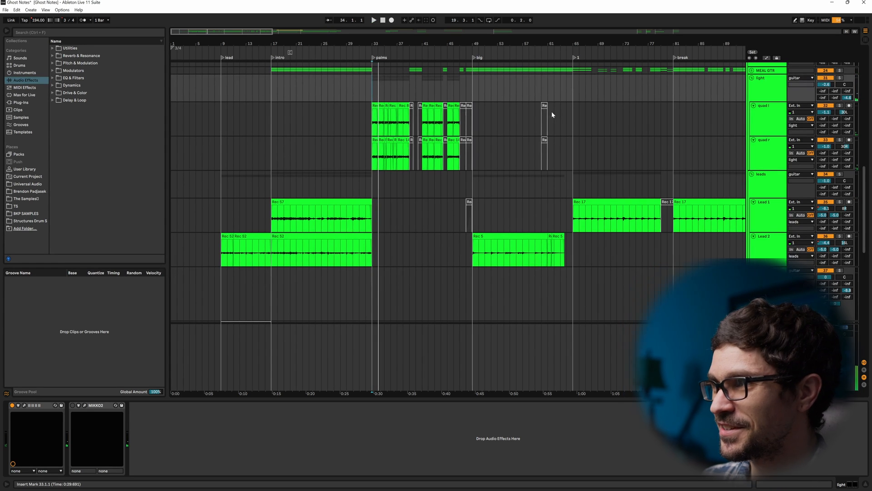
key(space)
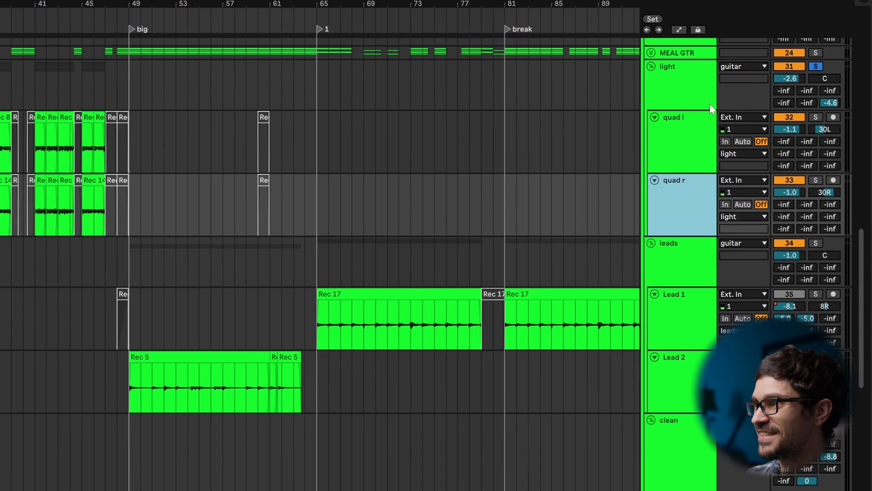
Step: Rename the light guitar group as light snack
click(682, 92)
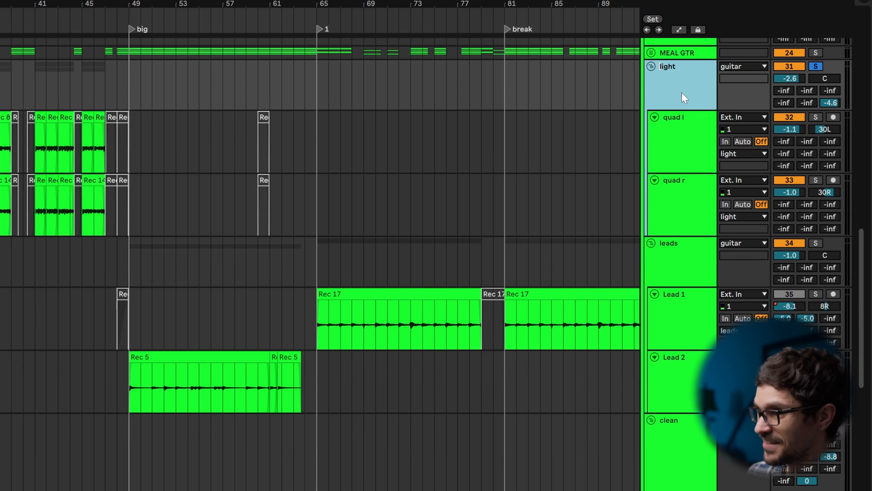
text(ck)
key(Return)
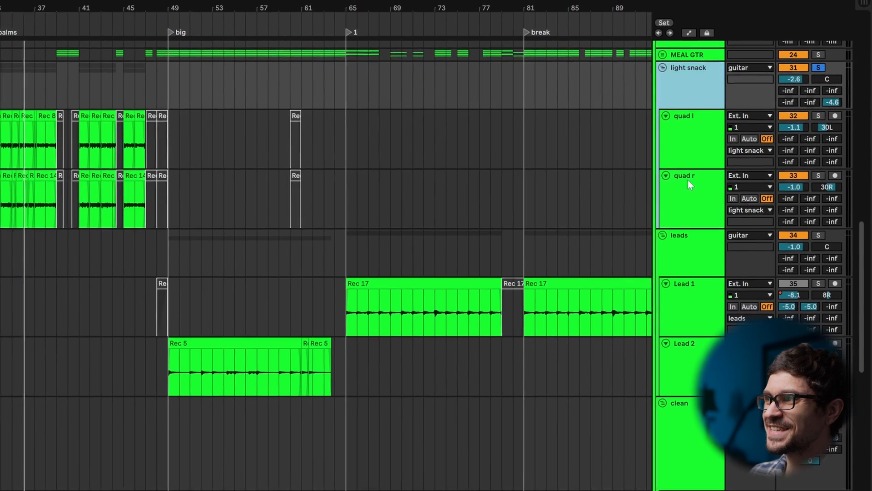
Step: Inspect the front and rear controls of the light snack group's OTTOAUDIO amp plugin while playing from the palms marker
click(677, 136)
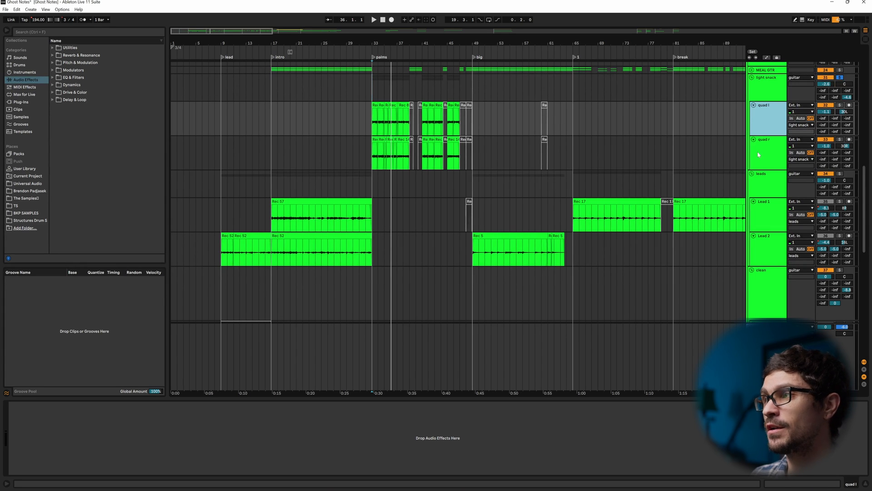
click(757, 98)
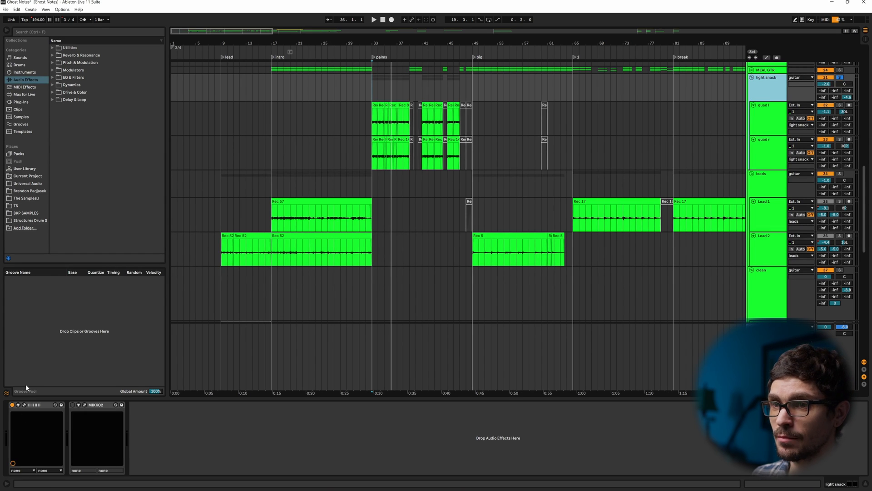
click(24, 405)
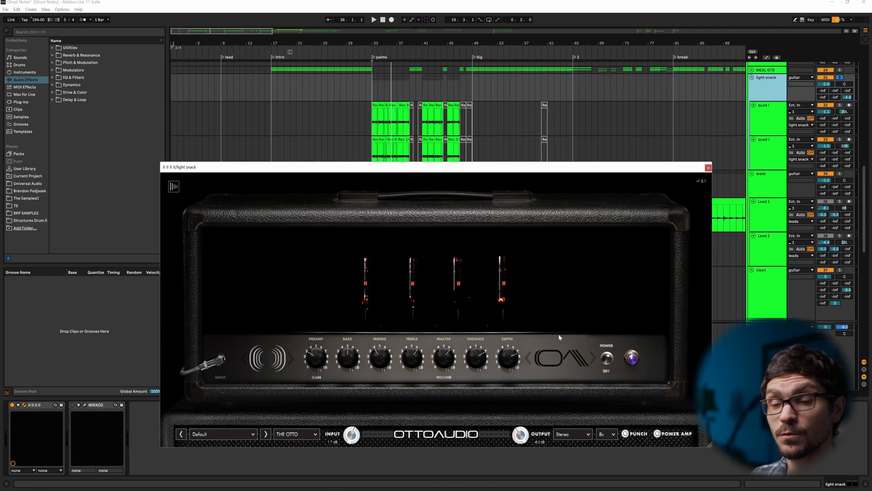
key(space)
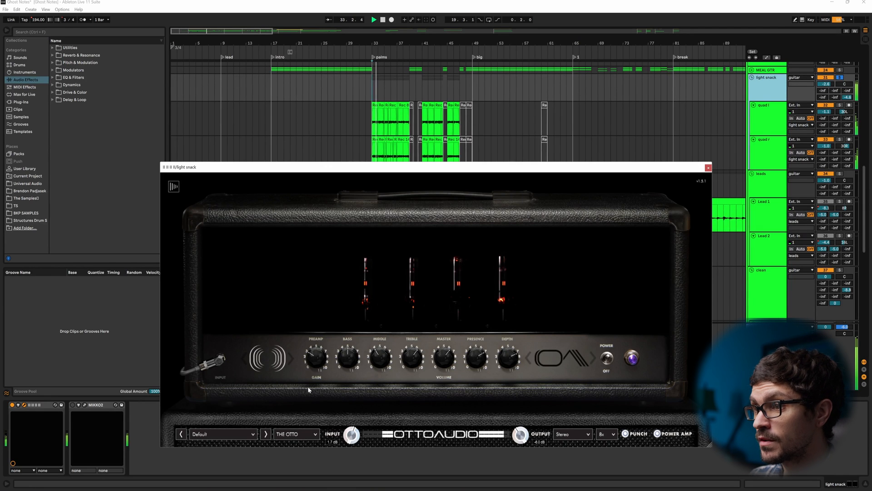
click(373, 324)
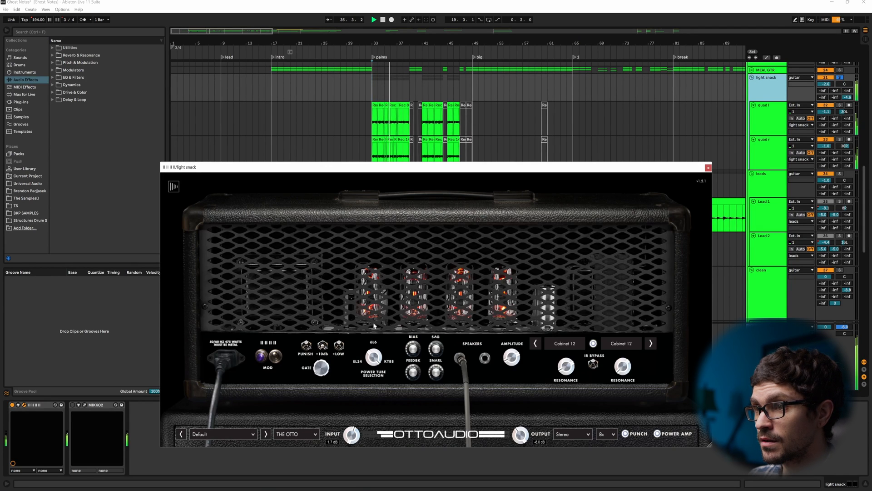
click(436, 297)
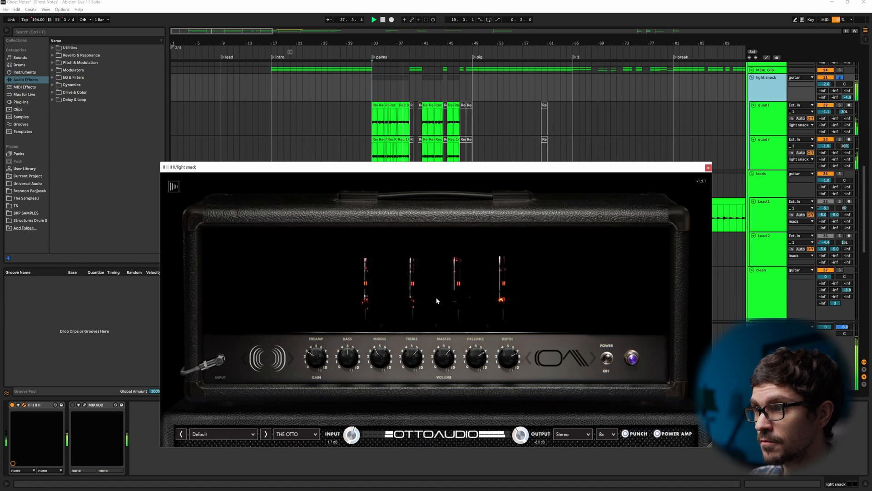